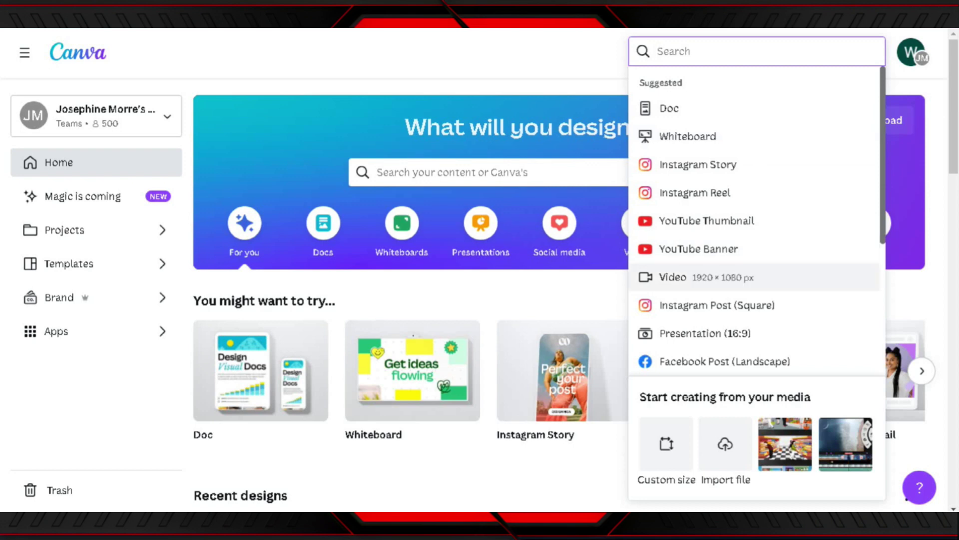
Create a new blank Video design at 1920 × 1080 px from the suggested design types
{"action": "key", "text": "Up"}
{"action": "key", "text": "Up"}
{"action": "key", "text": "Up"}
{"action": "key", "text": "Up"}
{"action": "key", "text": "Down"}
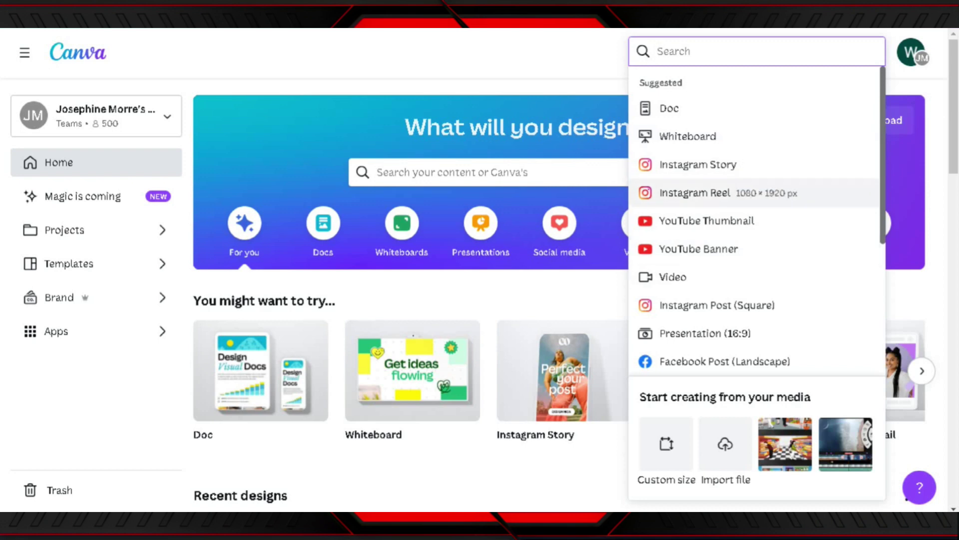
{"action": "key", "text": "Down"}
{"action": "key", "text": "Down"}
{"action": "key", "text": "Down"}
{"action": "key", "text": "Down"}
{"action": "key", "text": "Up"}
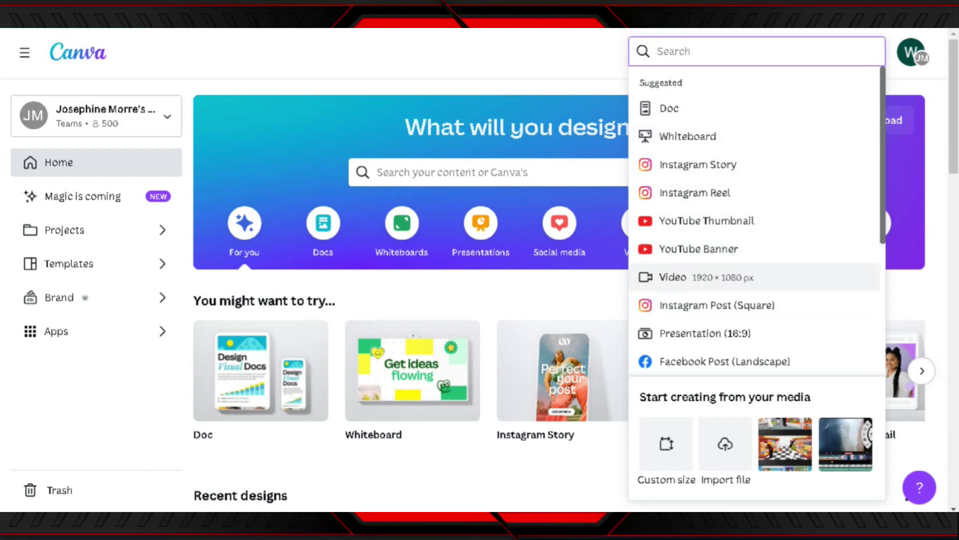
{"action": "key", "text": "Return"}
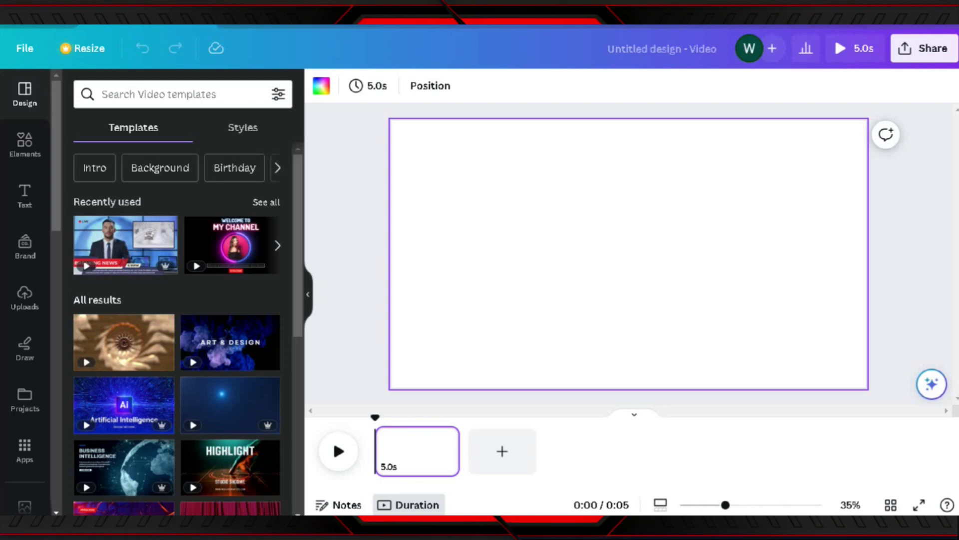
Find a "news intro" video element, fill the blank page with the blue-and-red Breaking News clip, and trim it to 5.0 s
{"action": "left_click", "coordinate": [24, 144]}
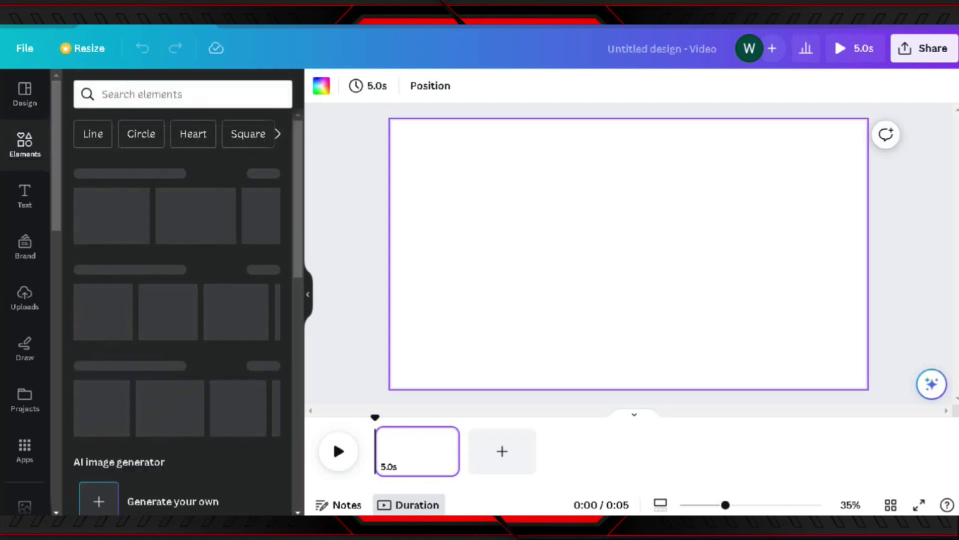
{"action": "left_click", "coordinate": [183, 94]}
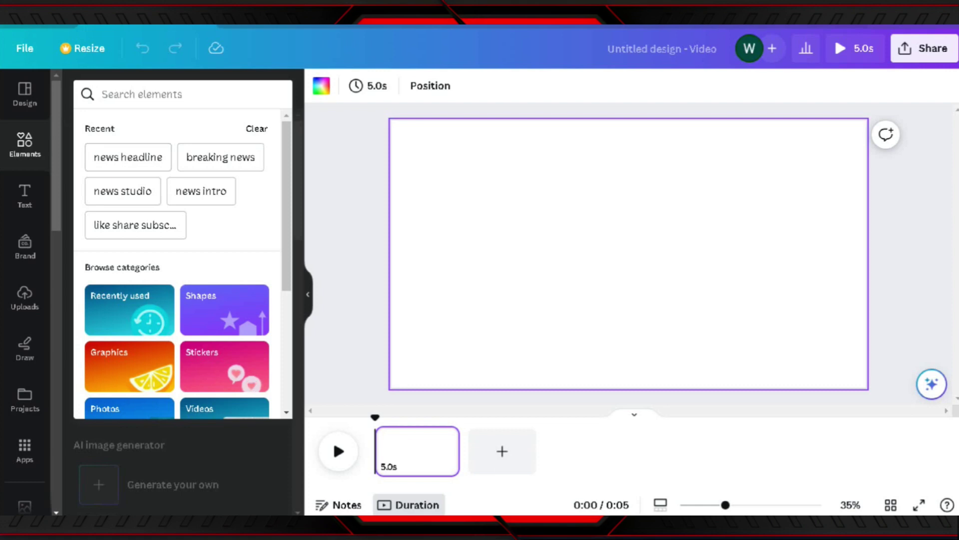
{"action": "left_click", "coordinate": [201, 191]}
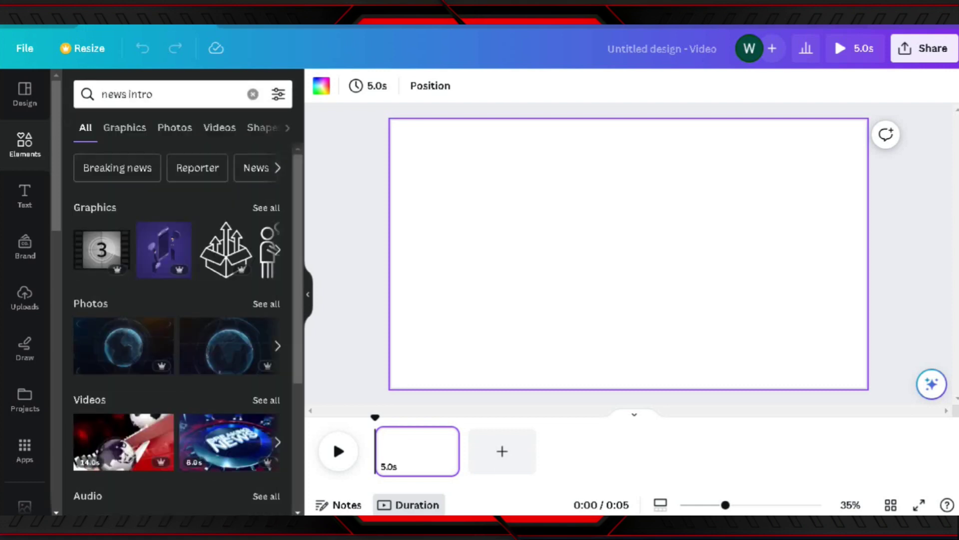
{"action": "left_click", "coordinate": [219, 127]}
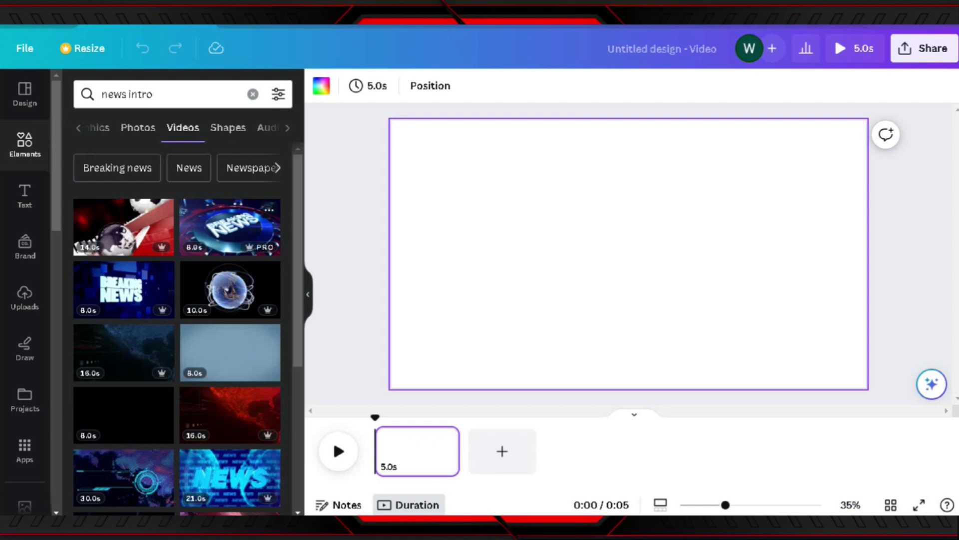
{"action": "left_click_drag", "start_coordinate": [230, 227], "coordinate": [449, 280]}
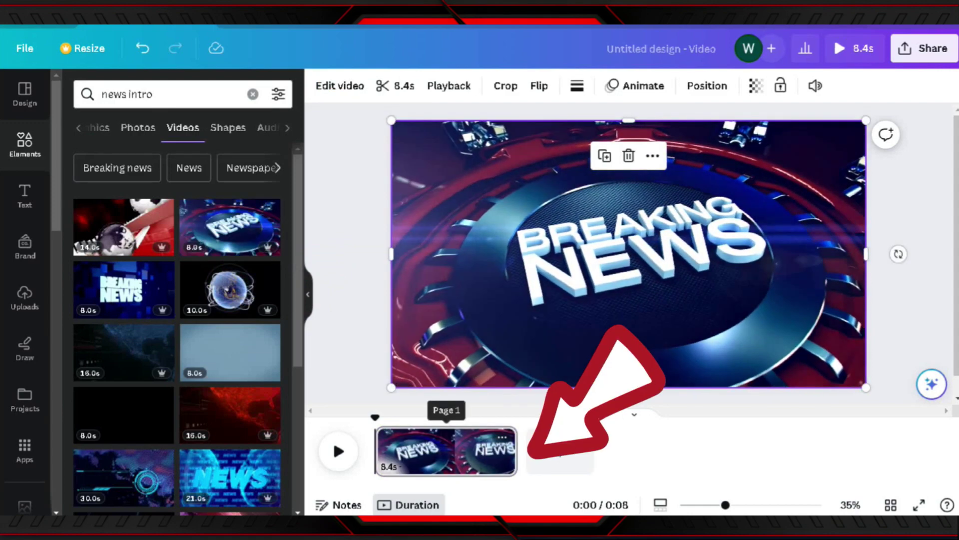
{"action": "left_click_drag", "start_coordinate": [512, 451], "coordinate": [460, 451]}
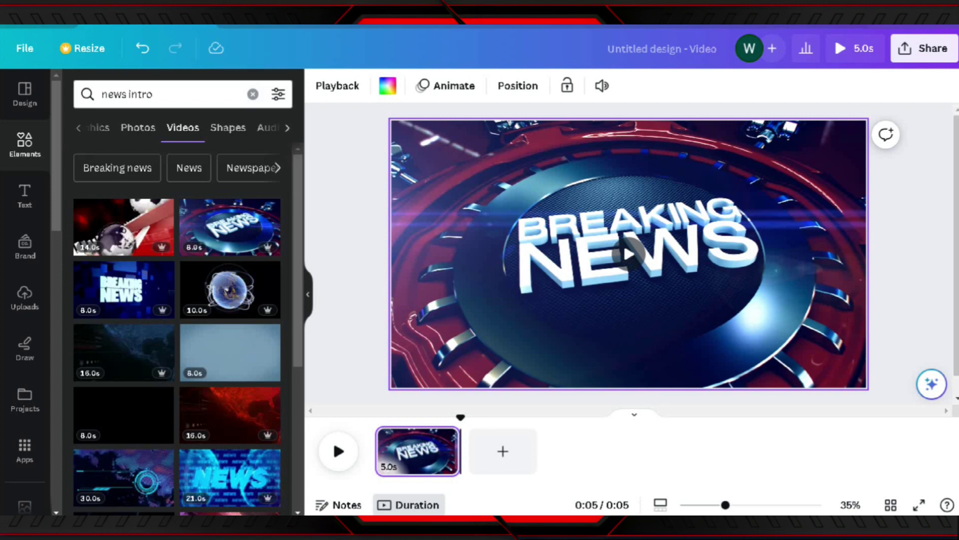
Preview the News Time Intro audio from the "news intro" results and add it beneath the first page on the timeline
{"action": "left_click", "coordinate": [286, 128]}
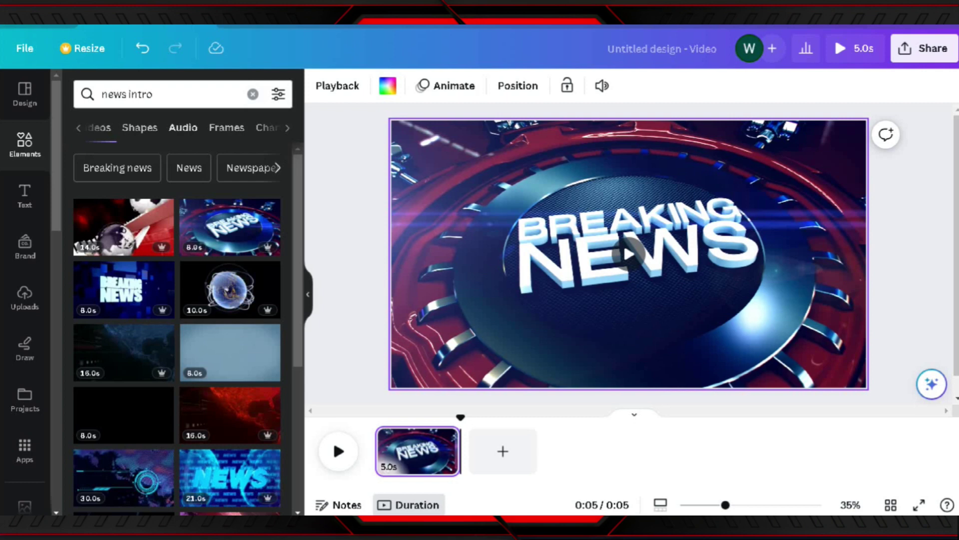
{"action": "left_click", "coordinate": [183, 128]}
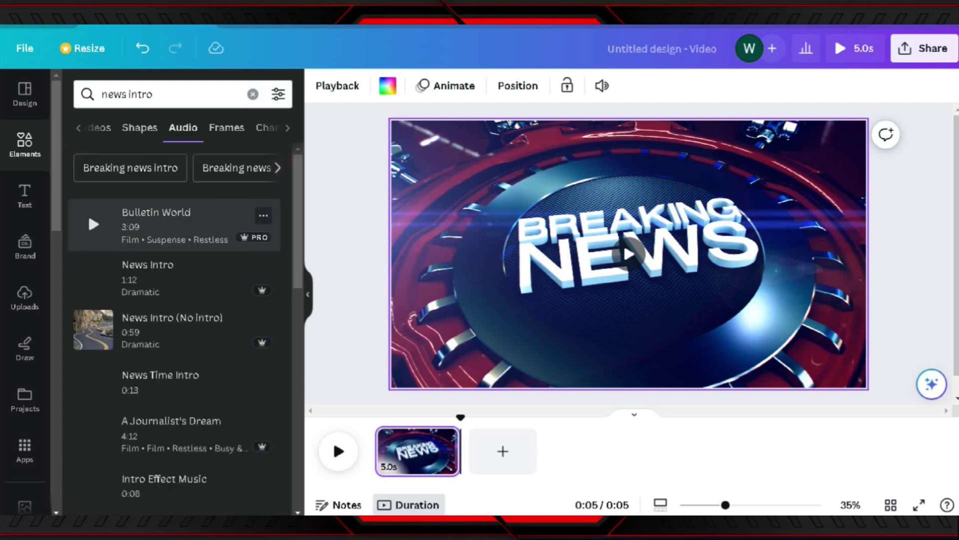
{"action": "scroll", "coordinate": [175, 299], "scroll_direction": "down", "scroll_amount": 2}
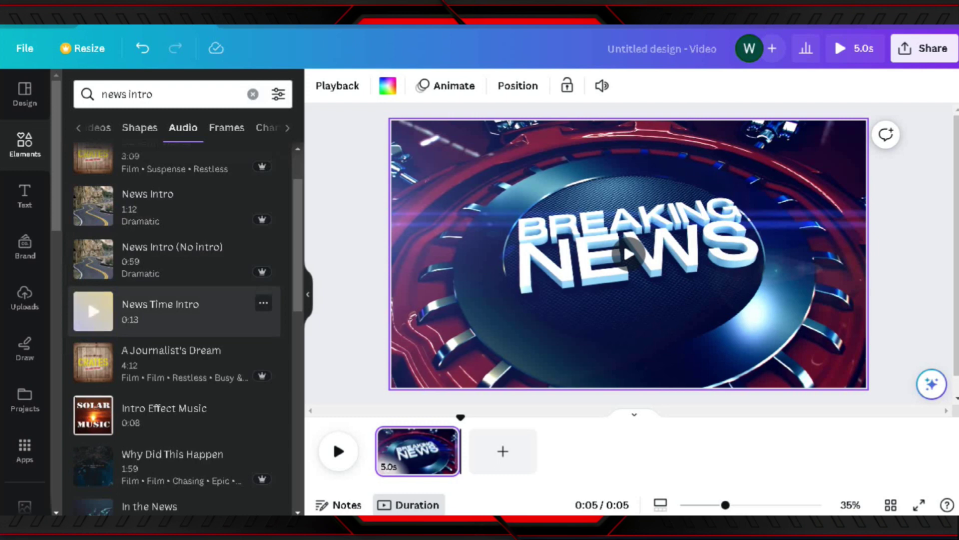
{"action": "left_click", "coordinate": [93, 311]}
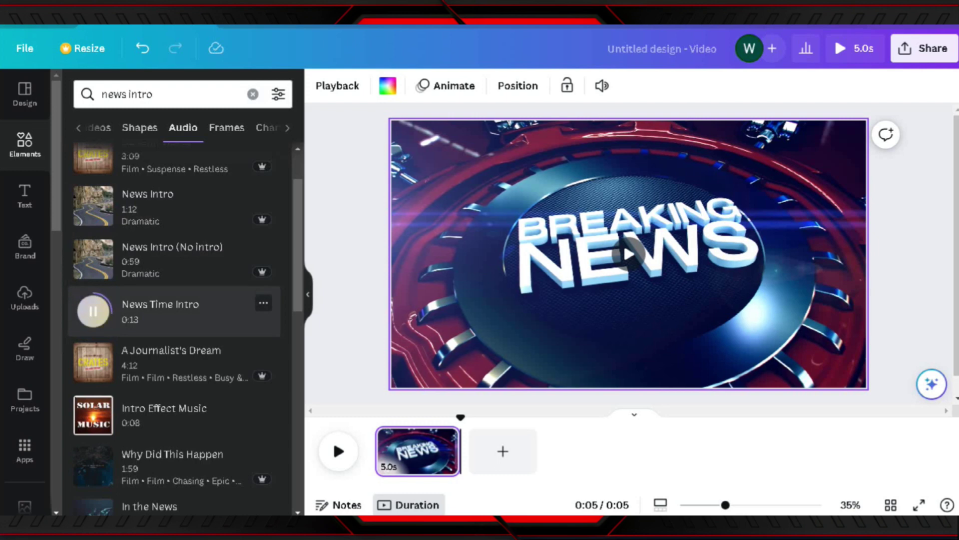
{"action": "left_click", "coordinate": [93, 311]}
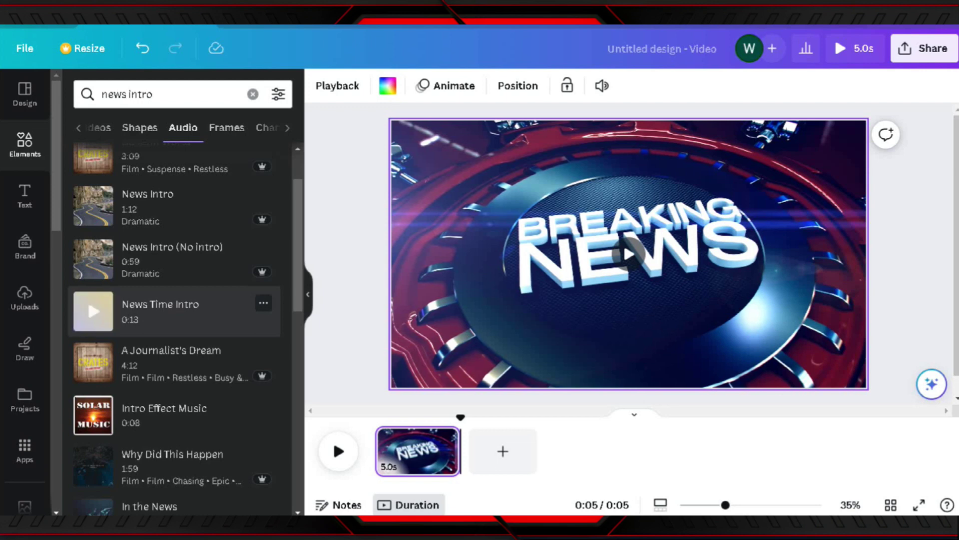
{"action": "left_click_drag", "start_coordinate": [93, 310], "coordinate": [395, 462]}
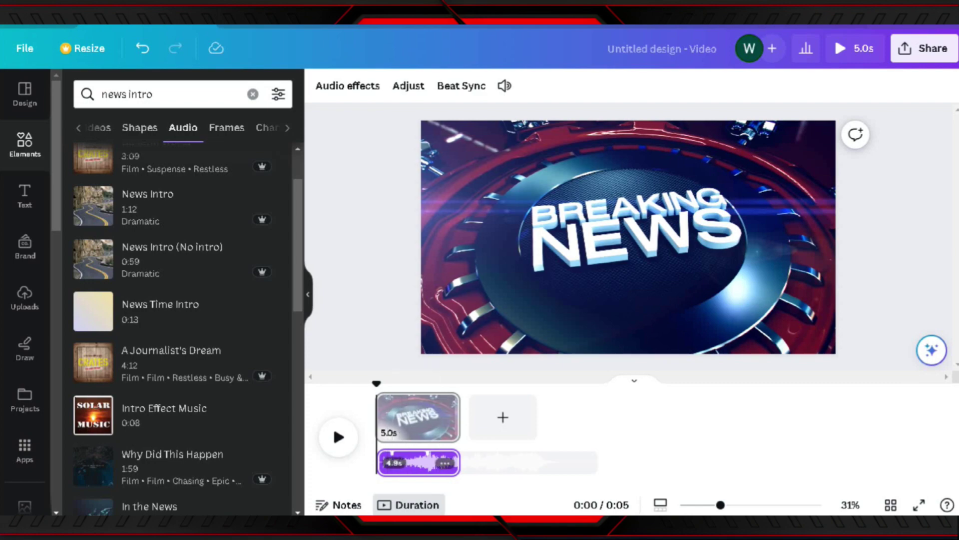
{"action": "left_click_drag", "start_coordinate": [376, 383], "coordinate": [408, 383]}
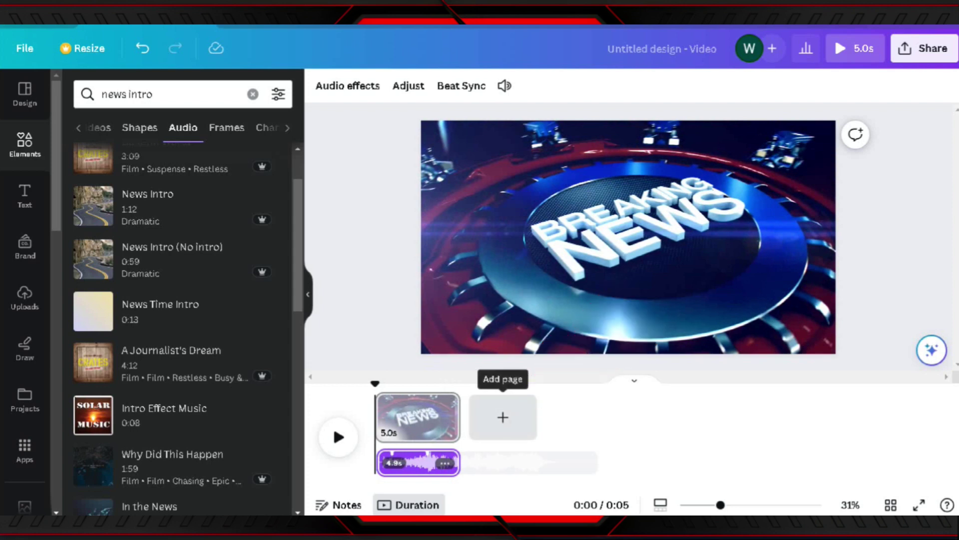
Add a second blank page and trim the News Time Intro audio to 4.9 s so it ends with the first page
{"action": "left_click", "coordinate": [502, 417]}
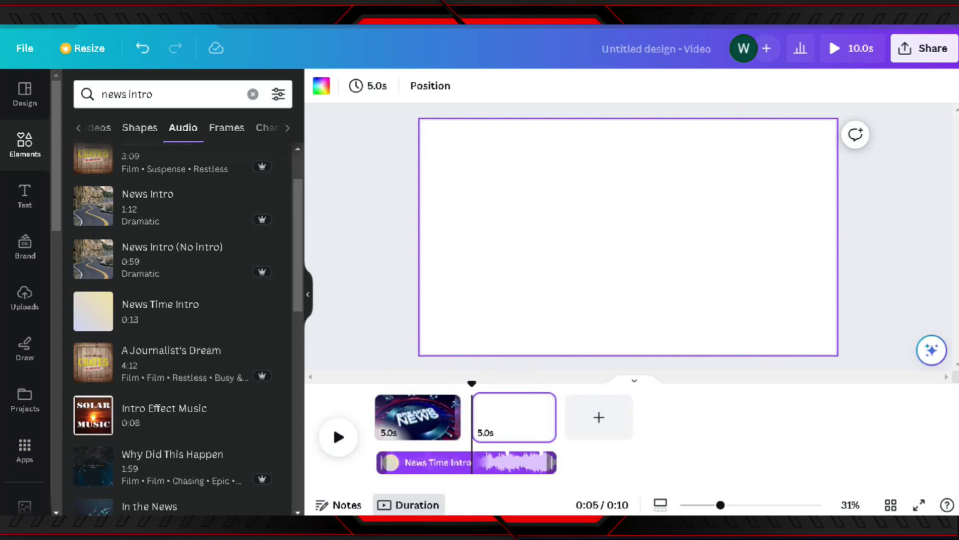
{"action": "left_click_drag", "start_coordinate": [552, 463], "coordinate": [455, 462]}
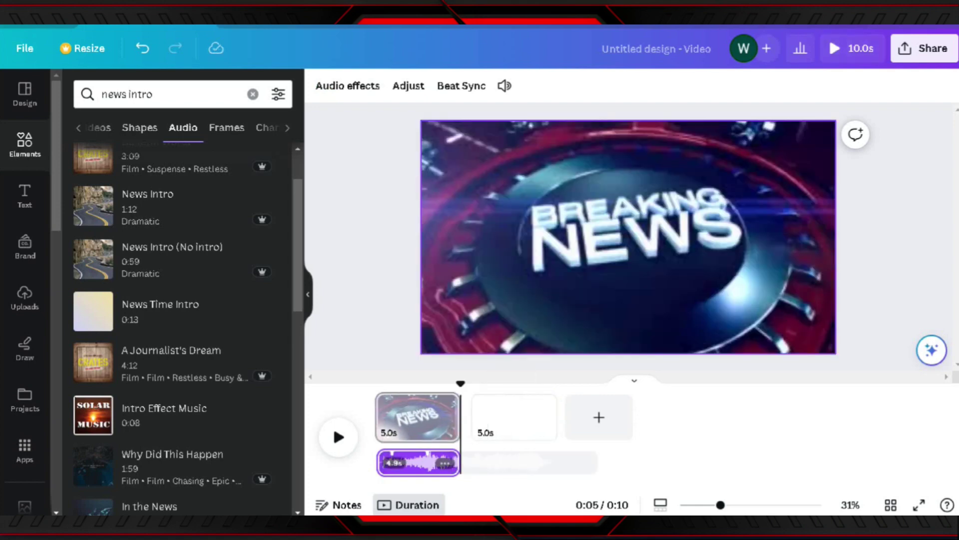
{"action": "left_click", "coordinate": [472, 417]}
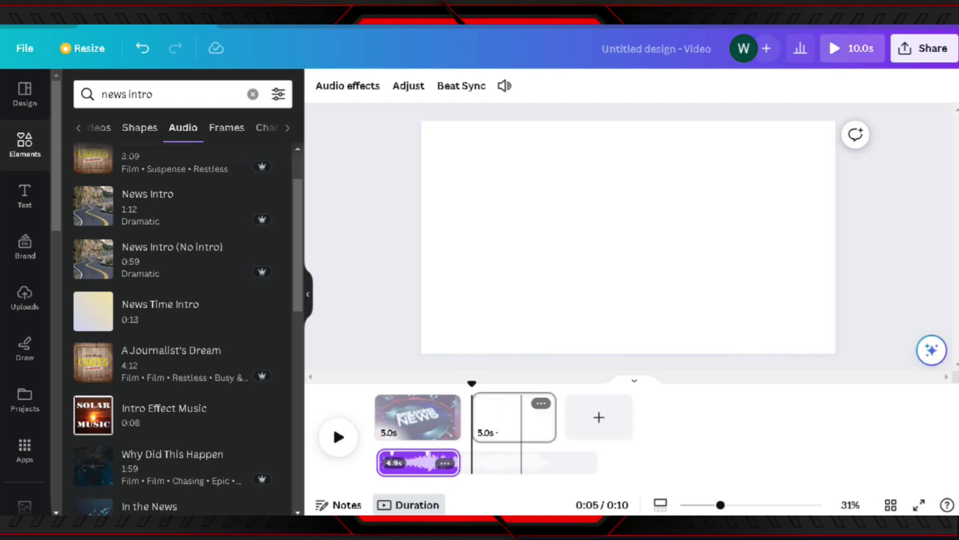
{"action": "left_click", "coordinate": [521, 422]}
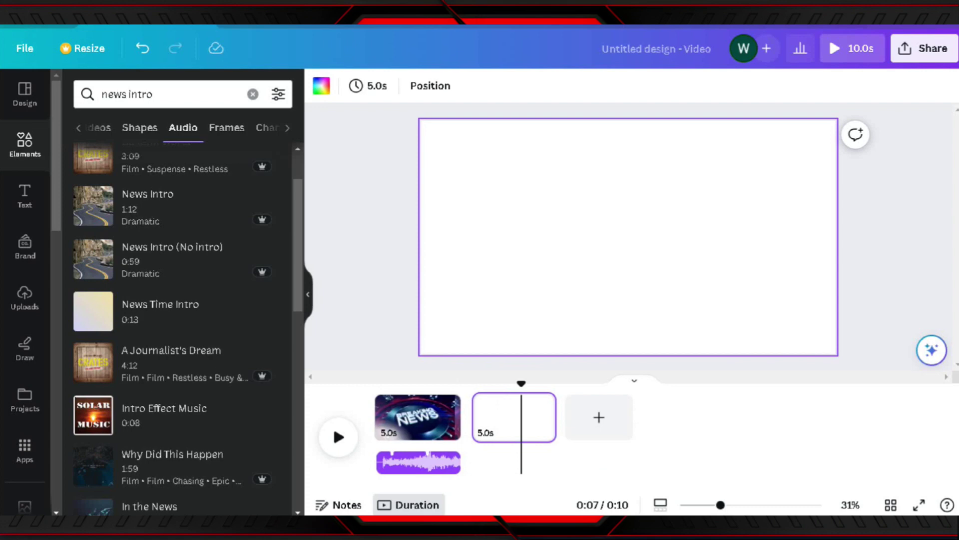
Find a "news studio background" video and fill the second page with the 16.0s red News Breaking studio clip
{"action": "left_click", "coordinate": [253, 94]}
{"action": "type", "text": "n"}
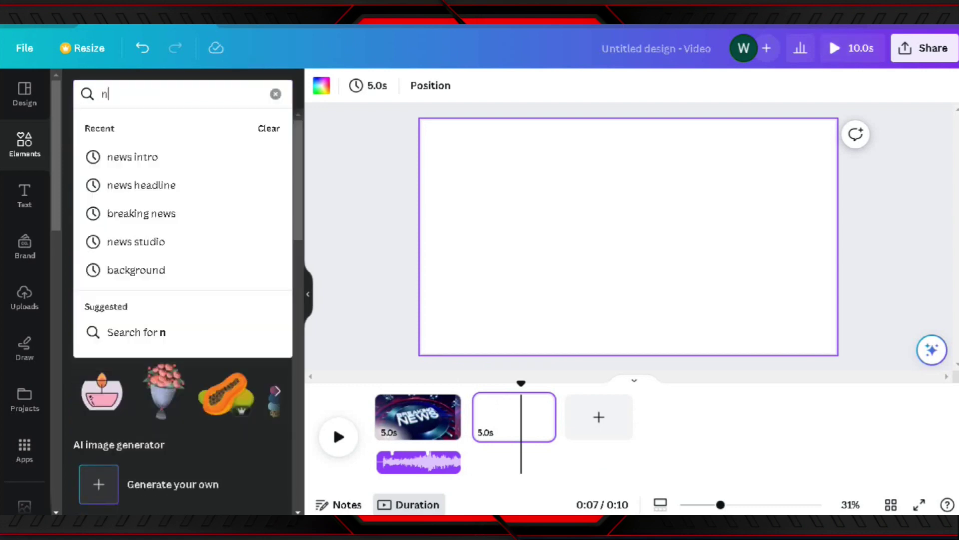
{"action": "type", "text": "ews stu"}
{"action": "key", "text": "Down"}
{"action": "key", "text": "Down"}
{"action": "key", "text": "Down"}
{"action": "key", "text": "Return"}
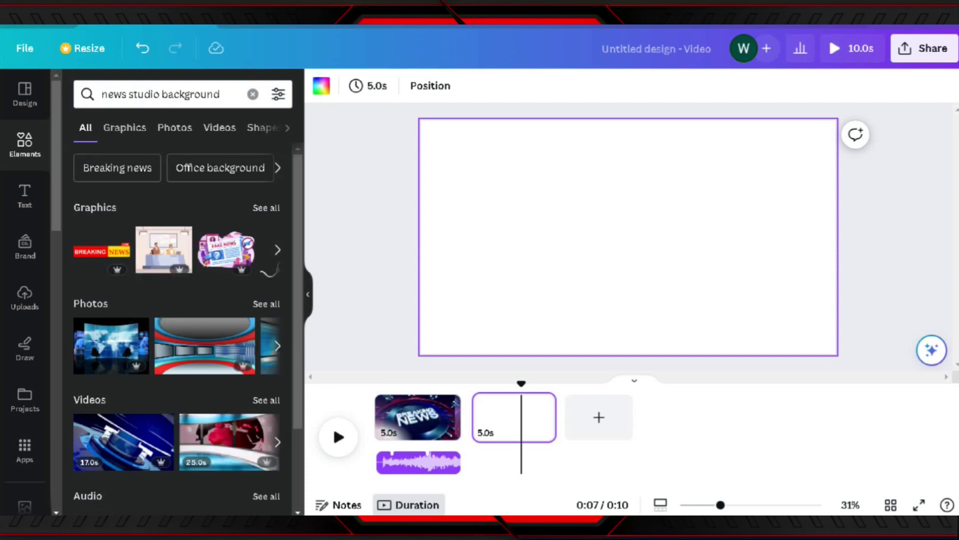
{"action": "left_click", "coordinate": [218, 128]}
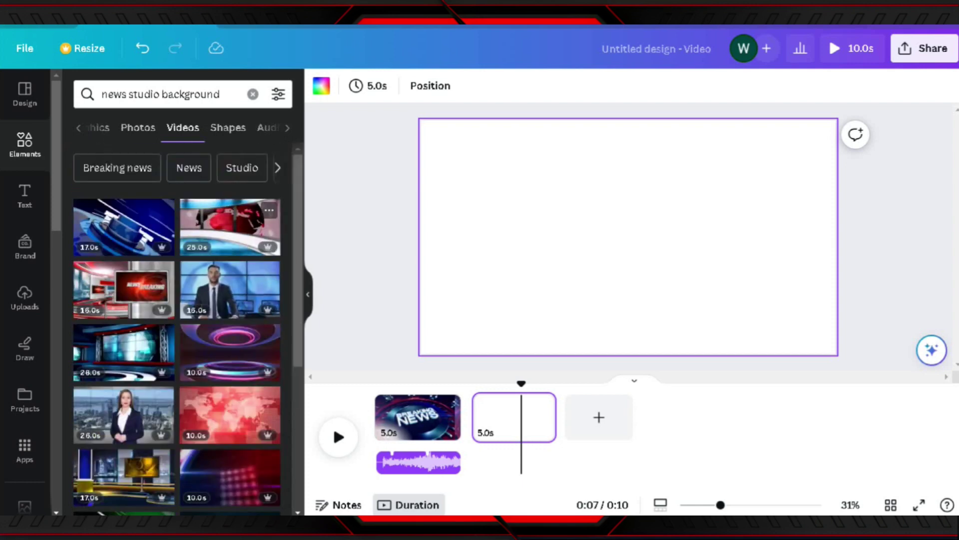
{"action": "left_click_drag", "start_coordinate": [124, 289], "coordinate": [425, 332]}
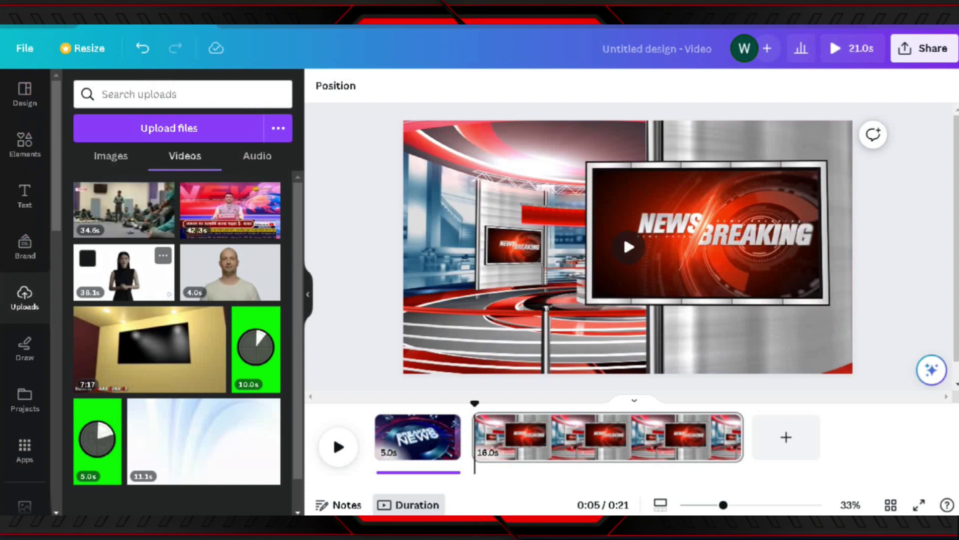
Place the uploaded 38.1s video of the woman in black over the studio and remove its background
{"action": "left_click_drag", "start_coordinate": [124, 273], "coordinate": [539, 252]}
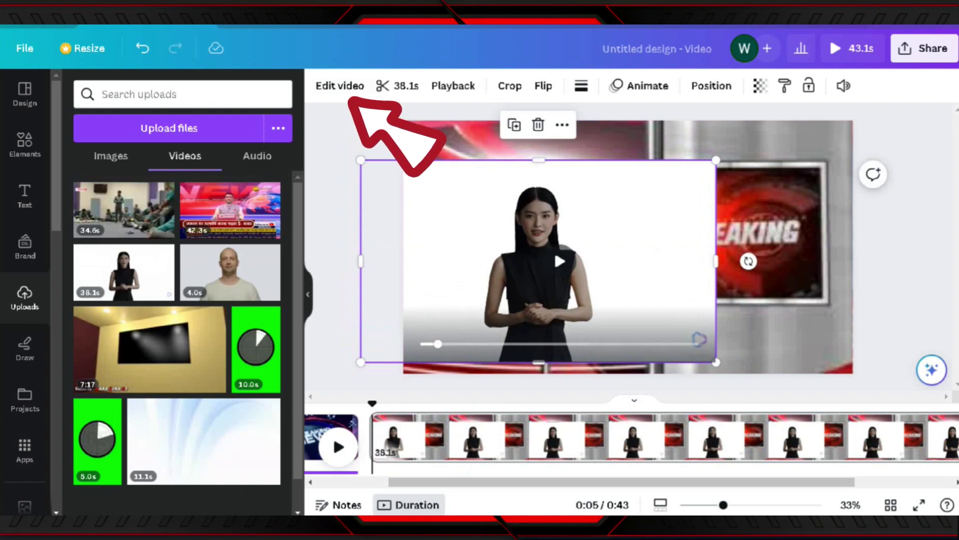
{"action": "left_click", "coordinate": [340, 85]}
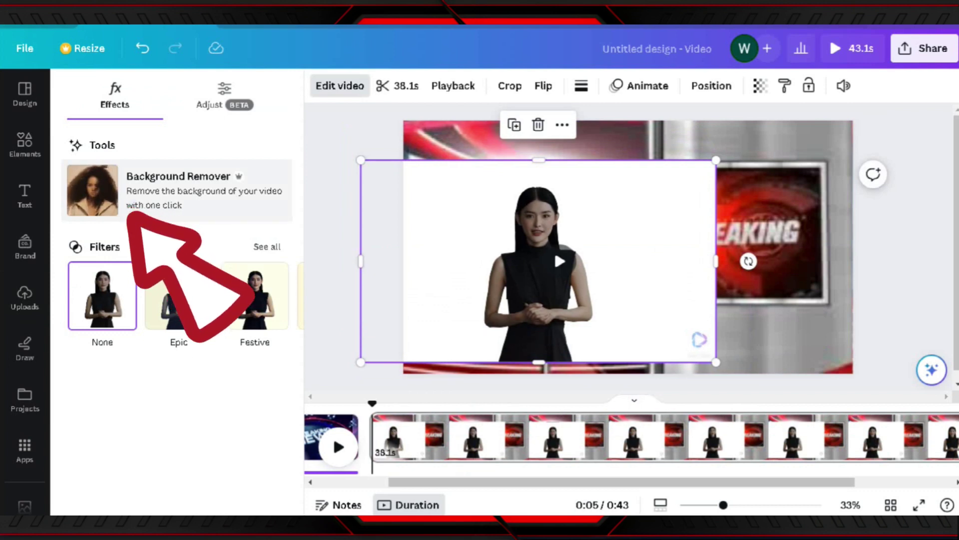
{"action": "left_click", "coordinate": [177, 190]}
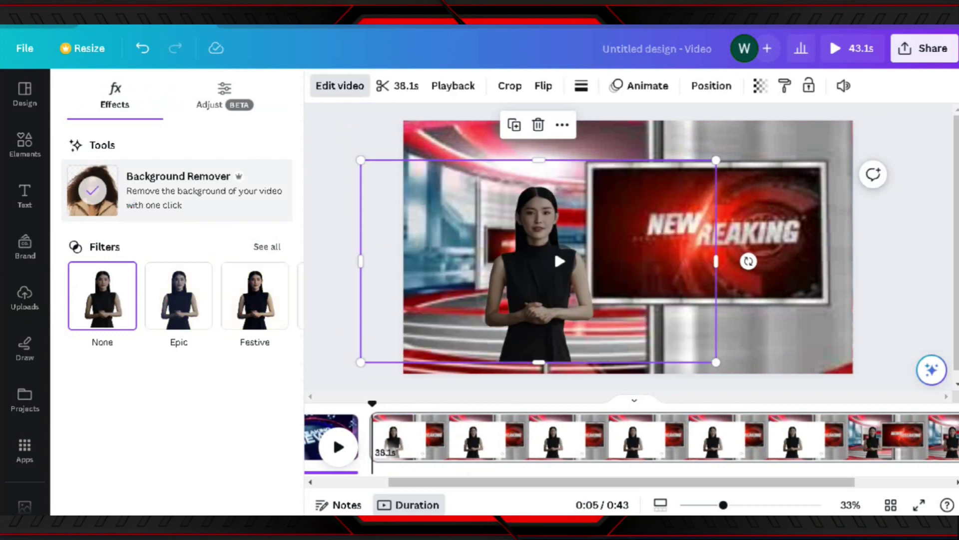
Enlarge the presenter video and position her beside the studio screen, with her lower edge at the page's bottom
{"action": "left_click_drag", "start_coordinate": [554, 248], "coordinate": [520, 208]}
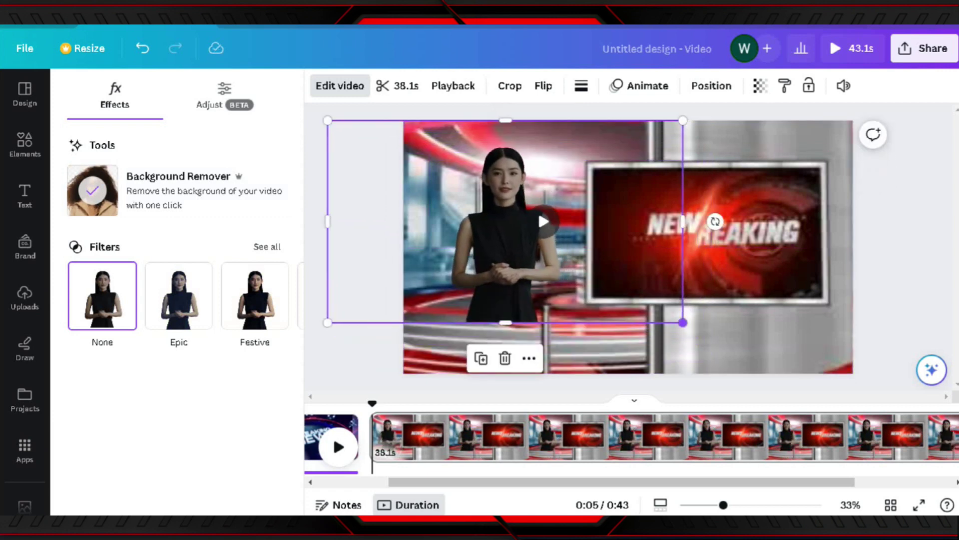
{"action": "left_click_drag", "start_coordinate": [683, 322], "coordinate": [824, 390]}
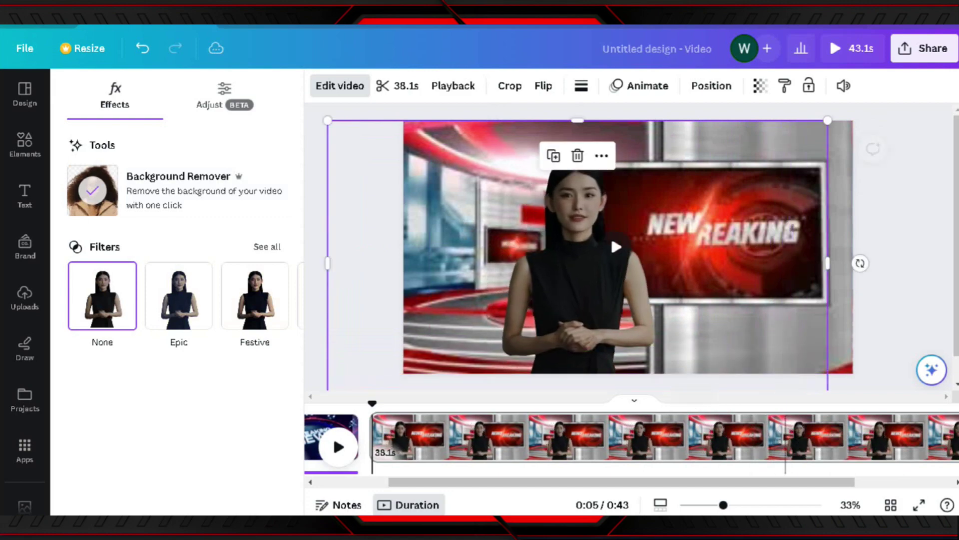
{"action": "left_click_drag", "start_coordinate": [610, 233], "coordinate": [571, 233]}
Search the elements library for "news headline" and show only the audio results
{"action": "left_click", "coordinate": [24, 145]}
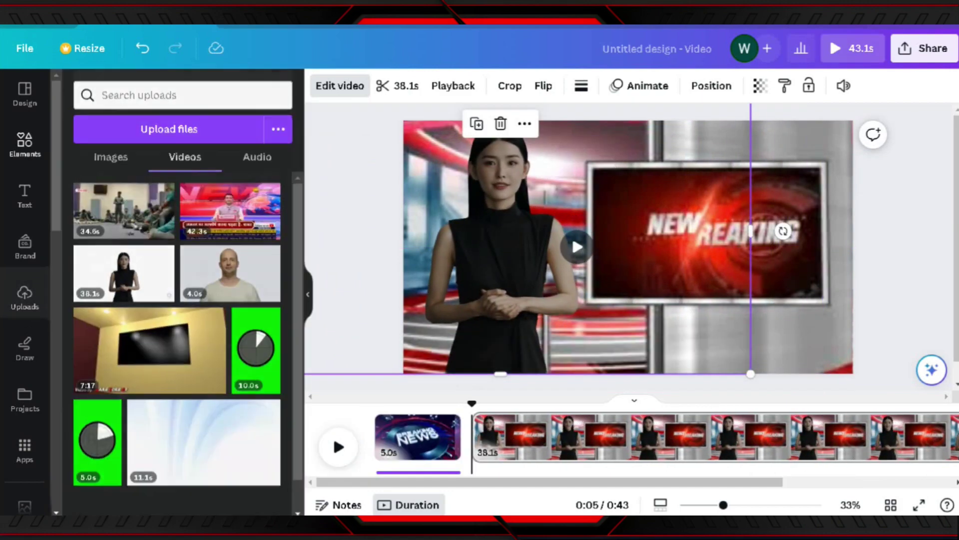
{"action": "left_click", "coordinate": [253, 94]}
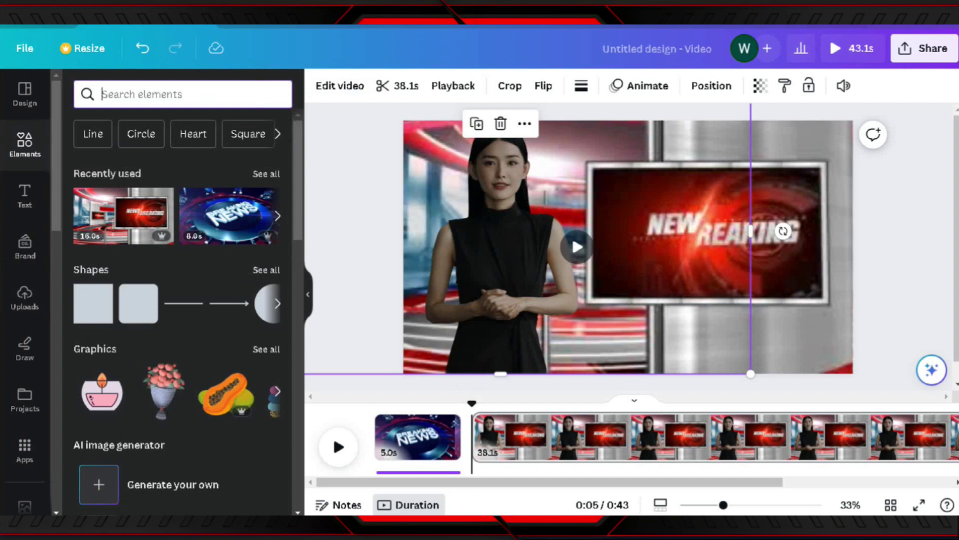
{"action": "type", "text": "n"}
{"action": "key", "text": "BackSpace"}
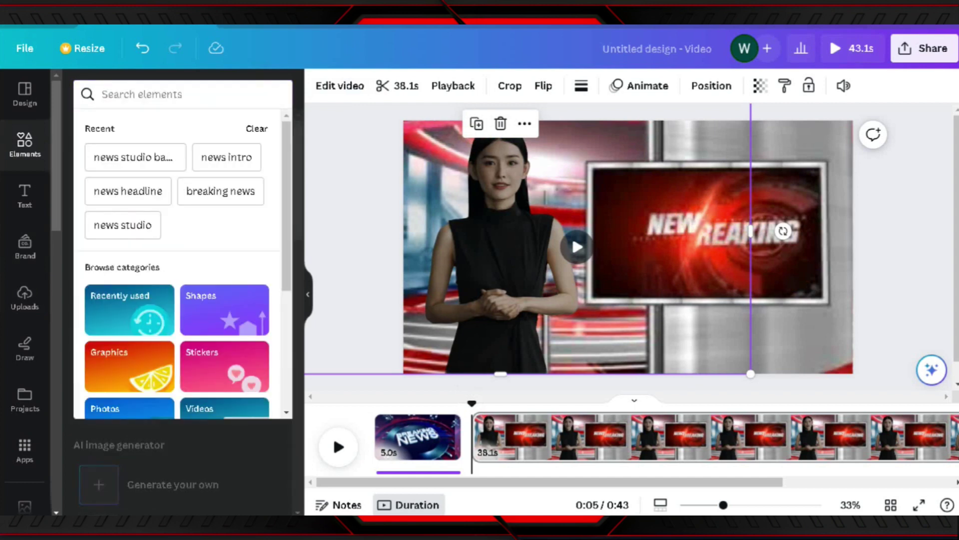
{"action": "type", "text": "n"}
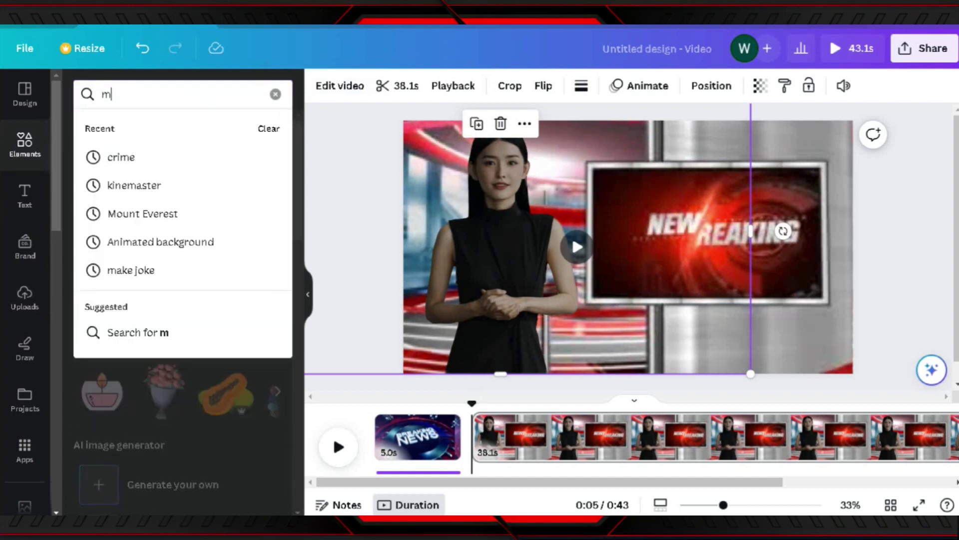
{"action": "key", "text": "BackSpace"}
{"action": "type", "text": "news "}
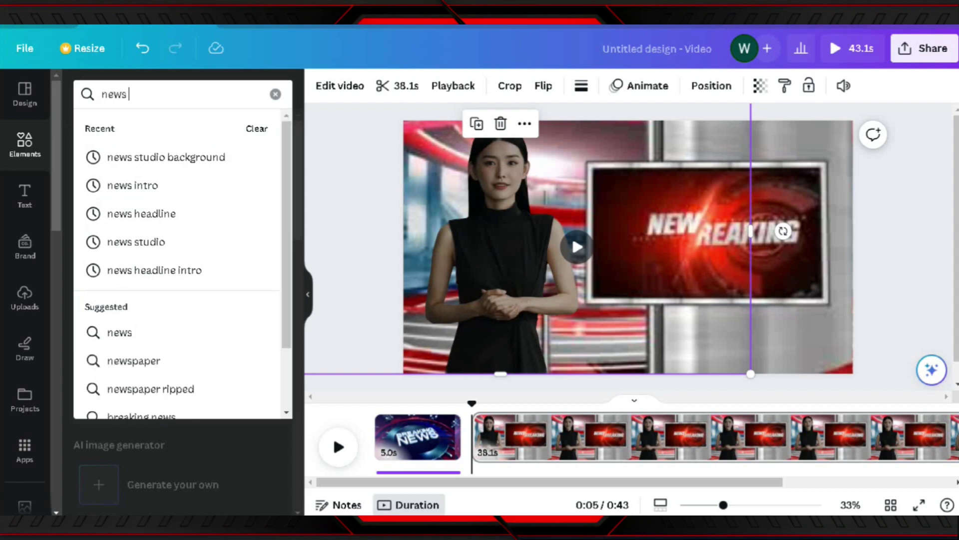
{"action": "type", "text": "headline"}
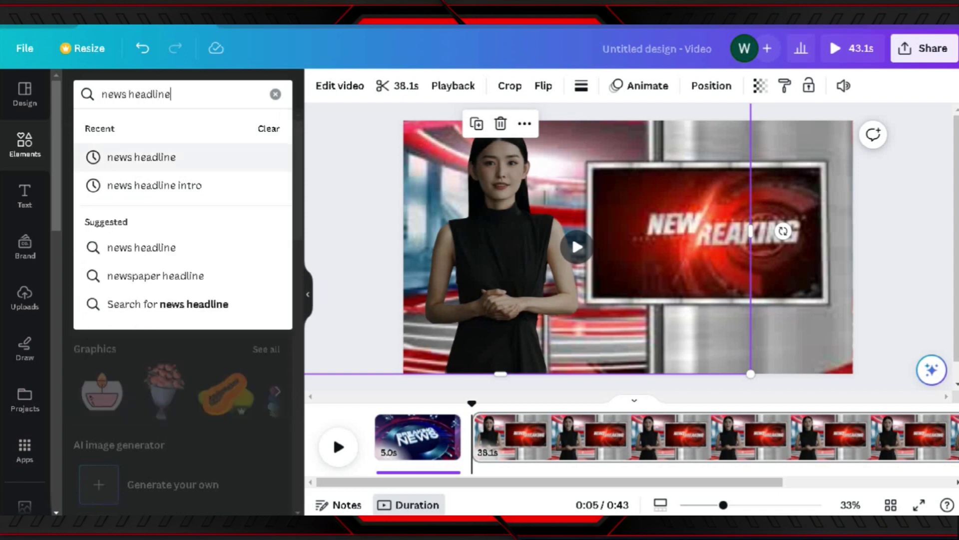
{"action": "key", "text": "Return"}
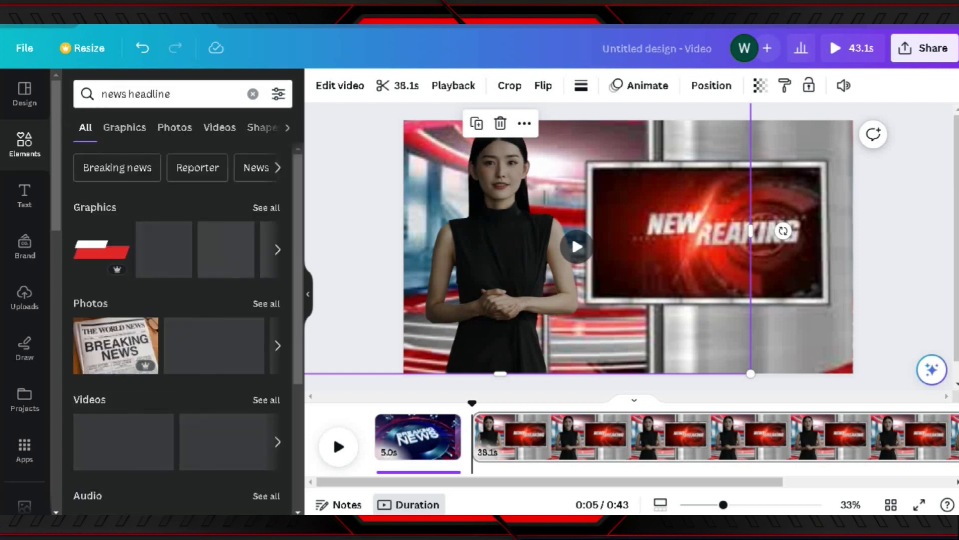
{"action": "left_click", "coordinate": [287, 128]}
{"action": "left_click", "coordinate": [227, 127]}
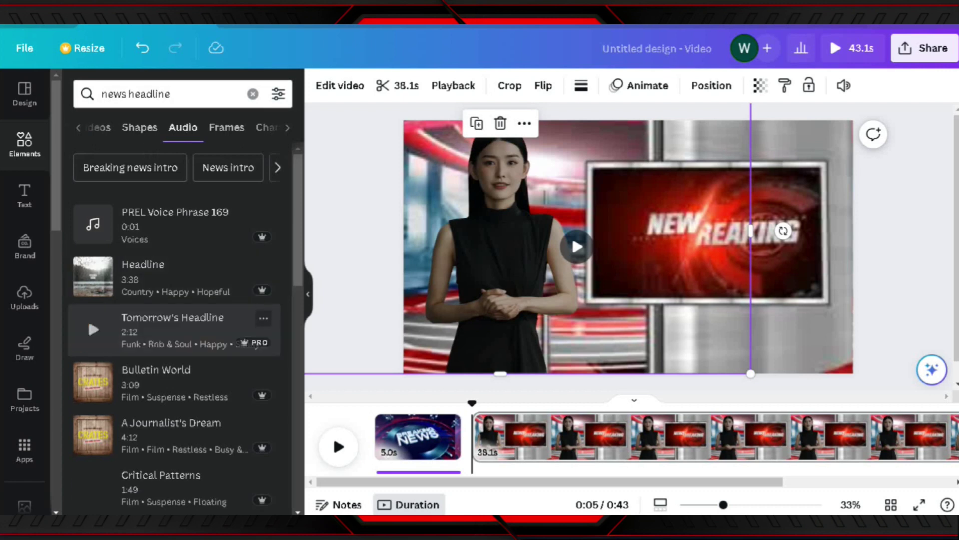
Preview the Bulletin World track and add it to the timeline under the second page
{"action": "scroll", "coordinate": [175, 325], "scroll_direction": "down", "scroll_amount": 2}
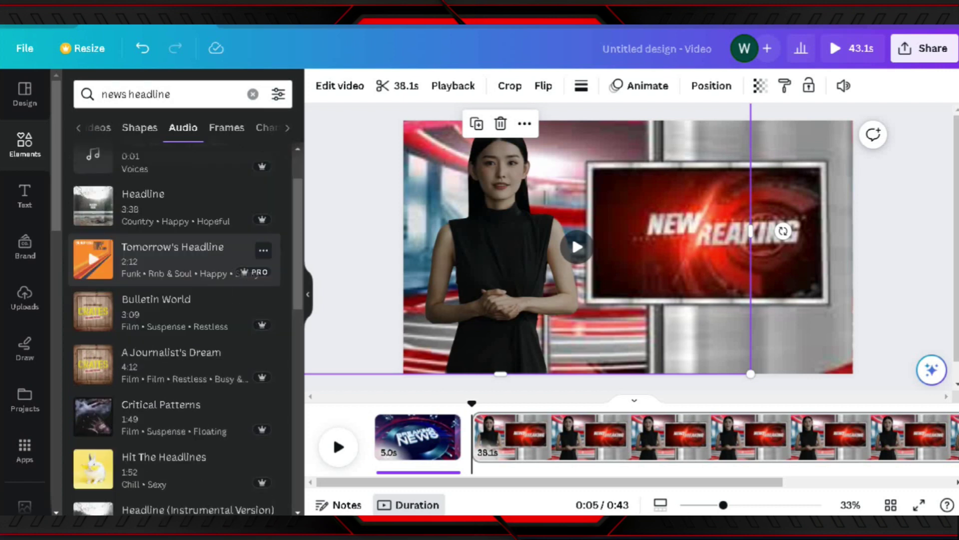
{"action": "left_click", "coordinate": [93, 310]}
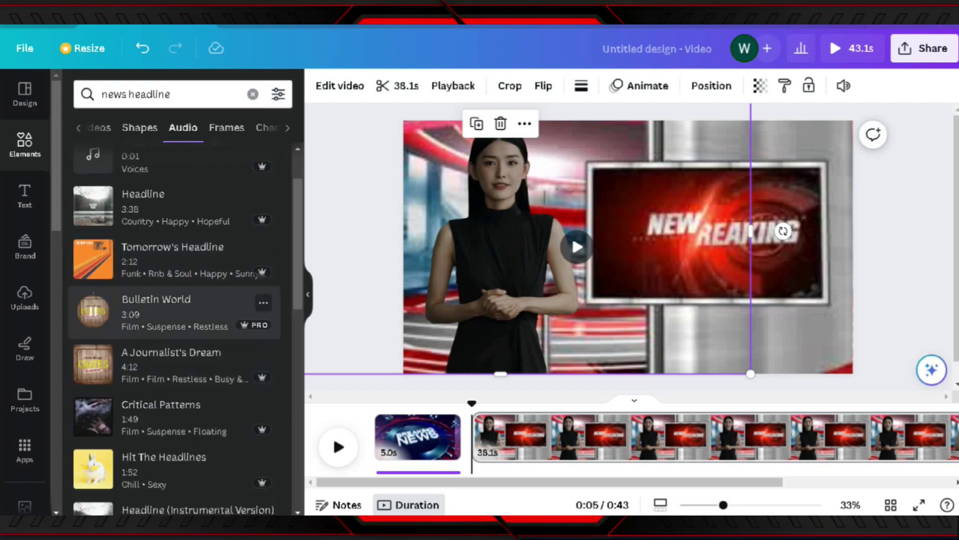
{"action": "left_click", "coordinate": [93, 311]}
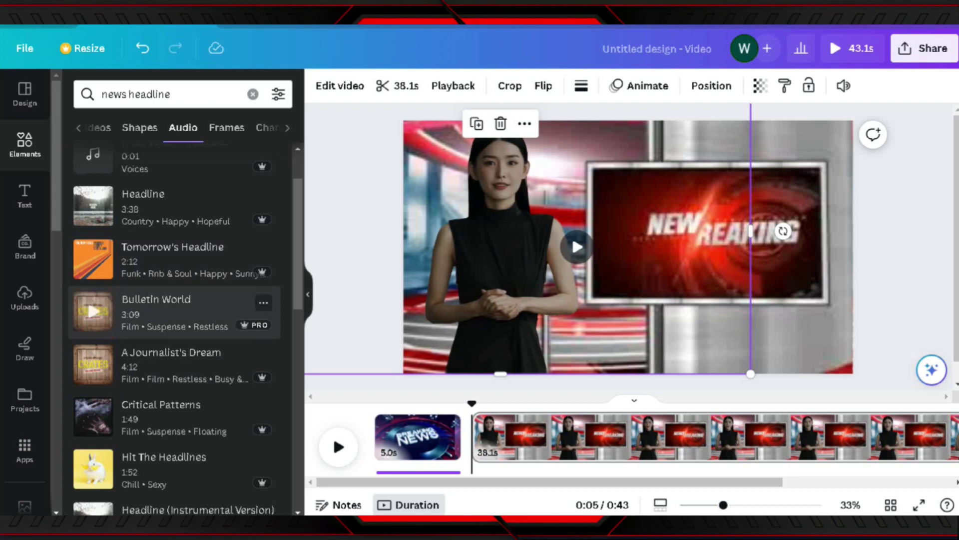
{"action": "left_click_drag", "start_coordinate": [93, 311], "coordinate": [424, 422]}
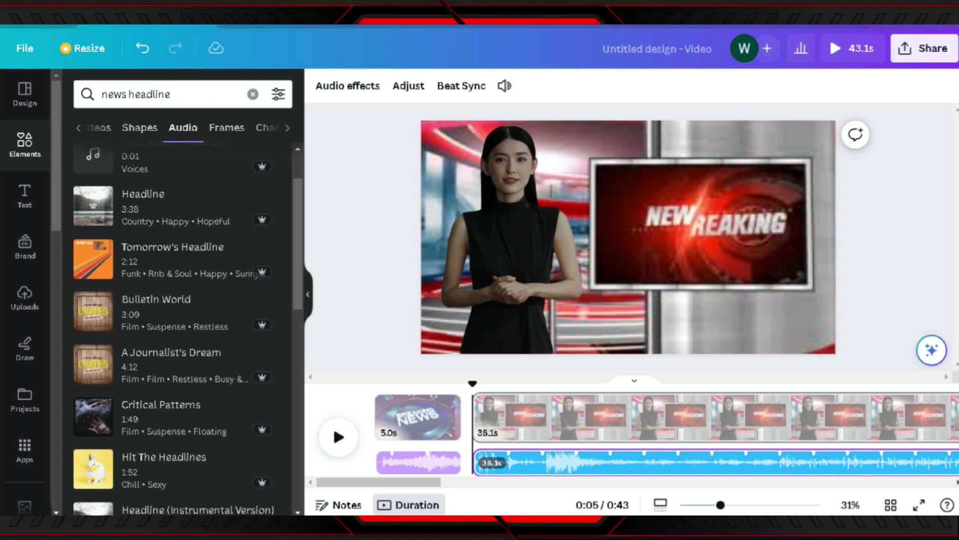
Move the playhead to 0:11 and place the uploaded 34.6s clip of people seated on the floor on the second page
{"action": "left_click_drag", "start_coordinate": [472, 384], "coordinate": [578, 383]}
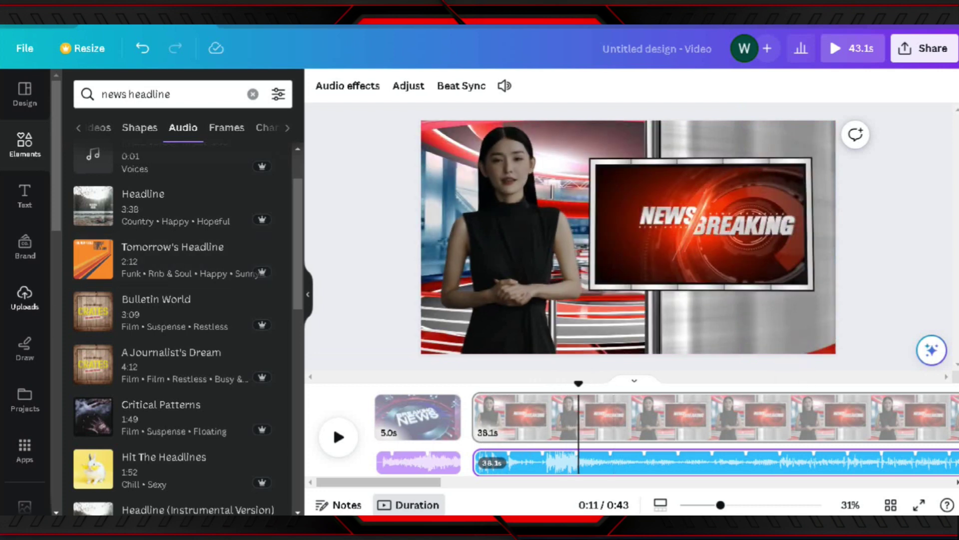
{"action": "left_click", "coordinate": [25, 297]}
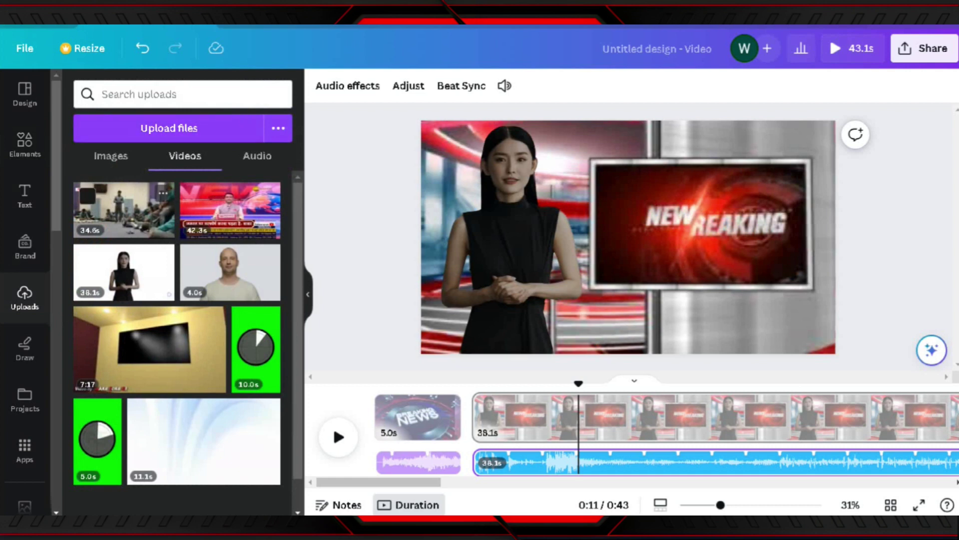
{"action": "left_click_drag", "start_coordinate": [125, 210], "coordinate": [580, 235]}
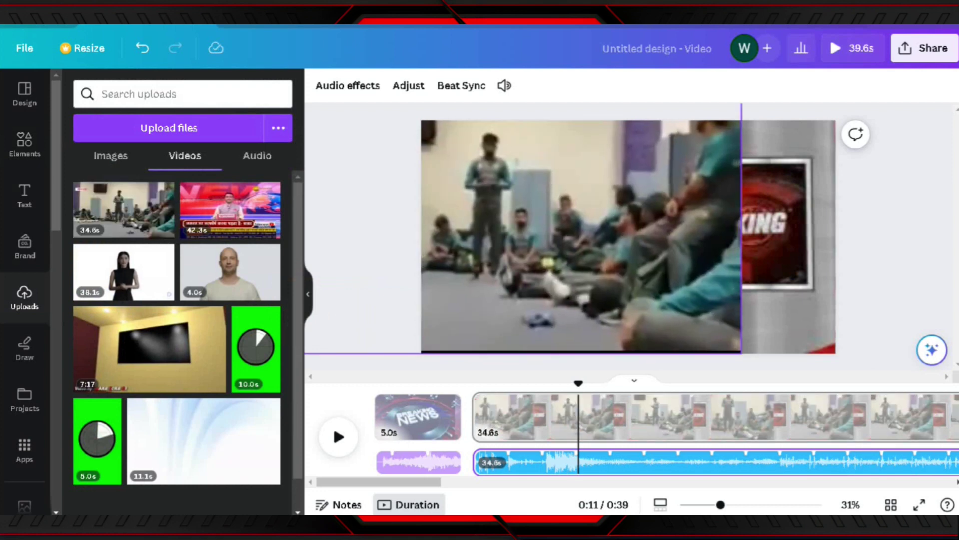
Shrink the clip of the seated people and fit it inside the frame of the large studio screen
{"action": "left_click", "coordinate": [575, 223]}
{"action": "left_click_drag", "start_coordinate": [742, 354], "coordinate": [502, 217]}
{"action": "left_click_drag", "start_coordinate": [461, 150], "coordinate": [707, 246]}
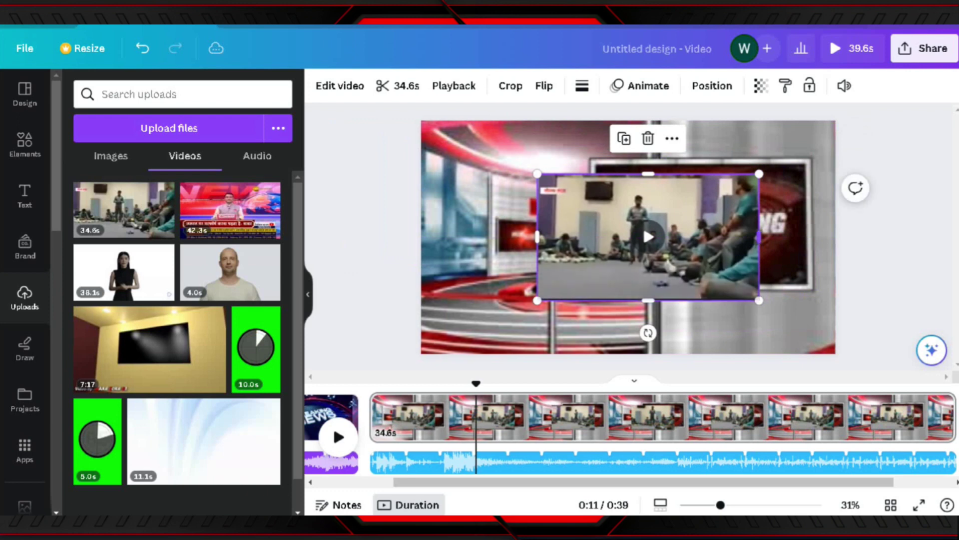
{"action": "left_click_drag", "start_coordinate": [759, 300], "coordinate": [745, 293]}
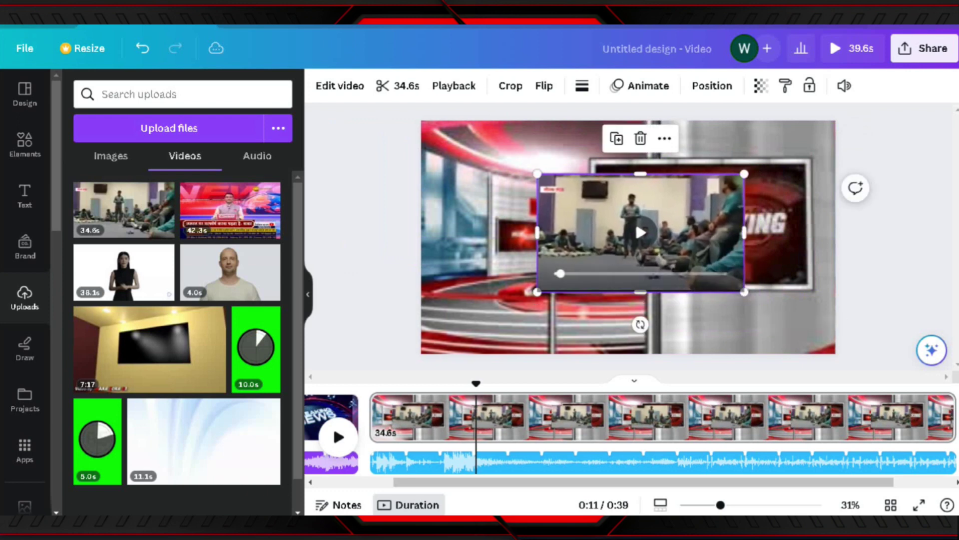
{"action": "left_click_drag", "start_coordinate": [699, 249], "coordinate": [761, 239]}
{"action": "left_click_drag", "start_coordinate": [698, 219], "coordinate": [700, 221]}
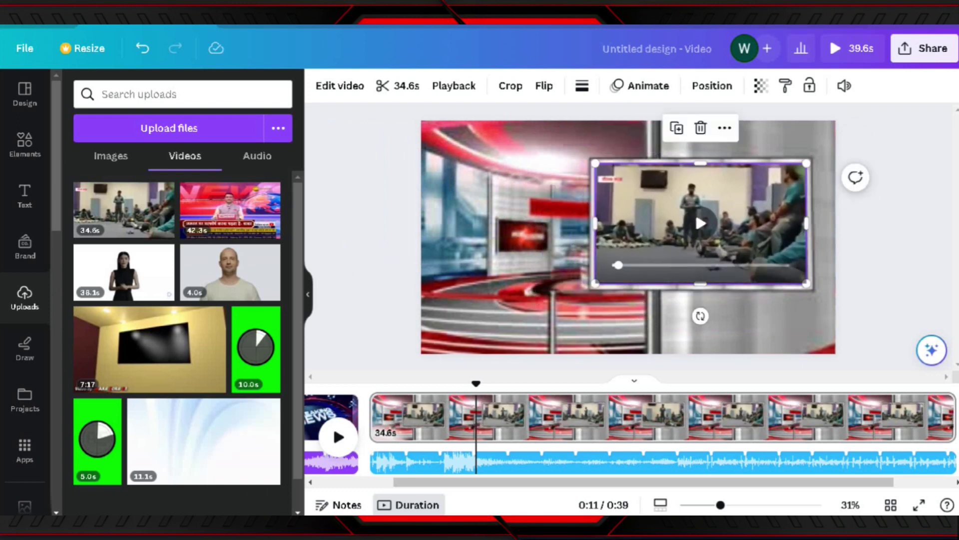
Show the timing of the clip on the studio screen and shift its start to after the beginning of the second page
{"action": "left_click", "coordinate": [724, 128]}
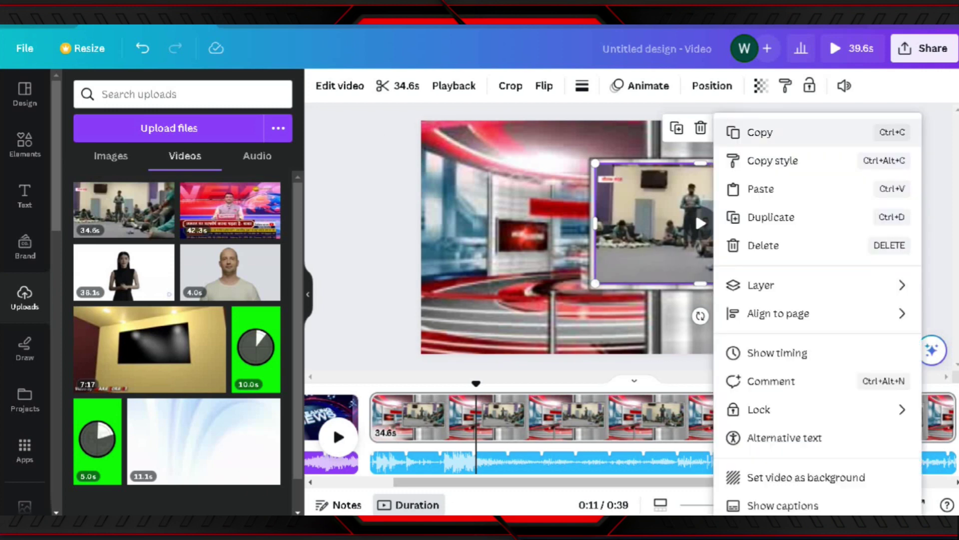
{"action": "left_click", "coordinate": [777, 353]}
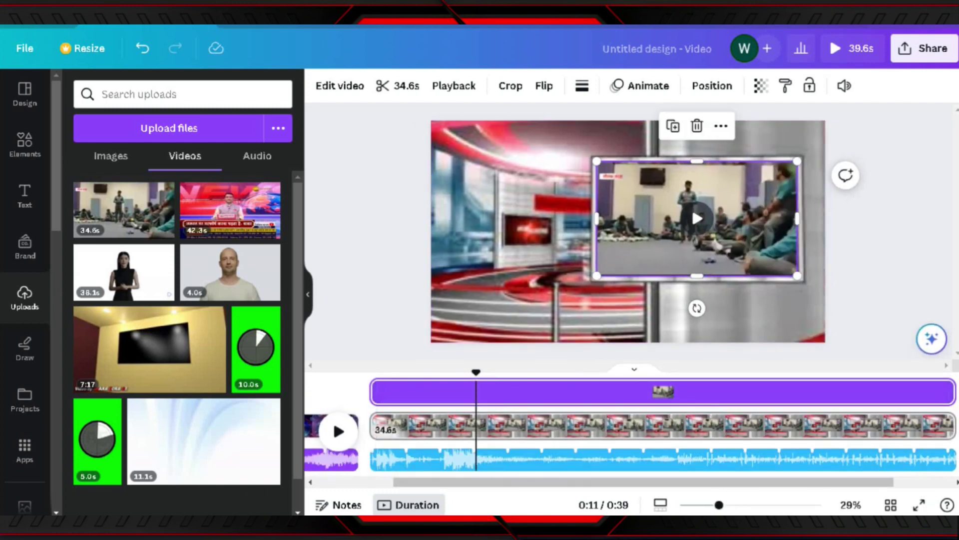
{"action": "left_click", "coordinate": [852, 48]}
{"action": "left_click_drag", "start_coordinate": [376, 391], "coordinate": [544, 392]}
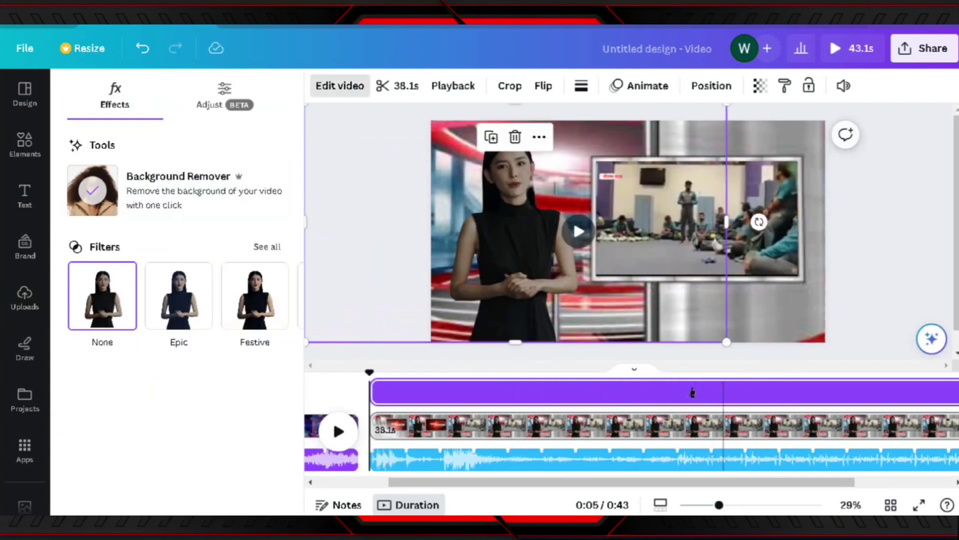
{"action": "left_click", "coordinate": [28, 299]}
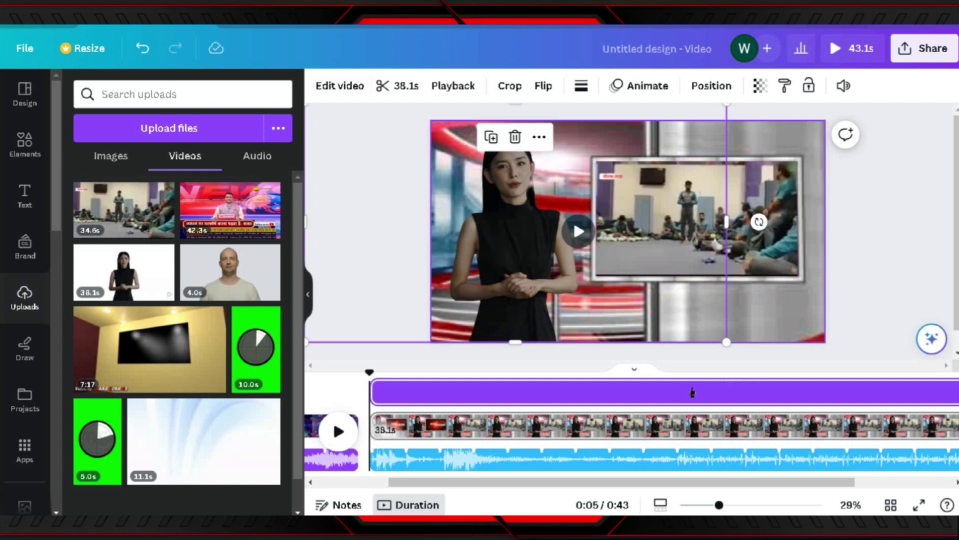
{"action": "key", "text": "Escape"}
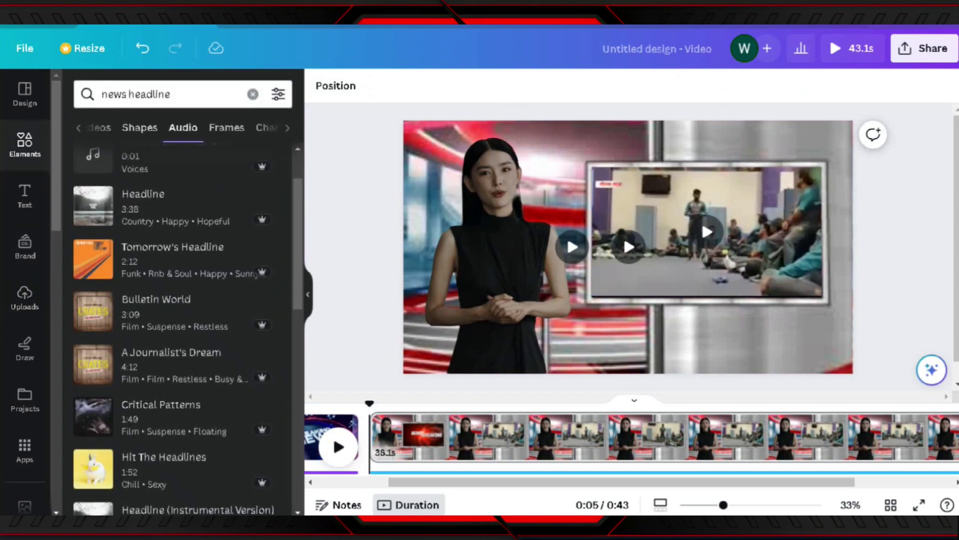
Search the elements for "breaking news" and place the red-and-blue BREAKING NEWS graphic below the studio screen
{"action": "left_click", "coordinate": [253, 94]}
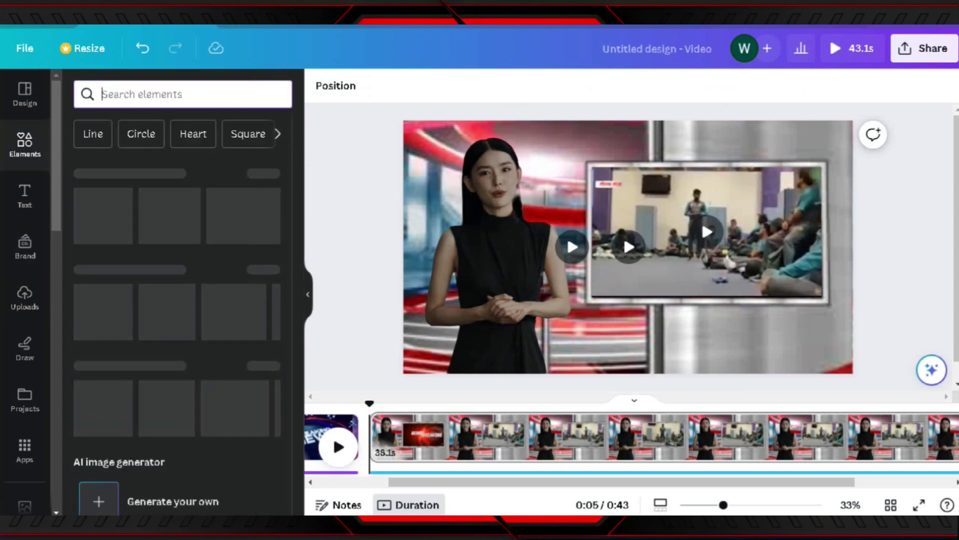
{"action": "type", "text": "breaki"}
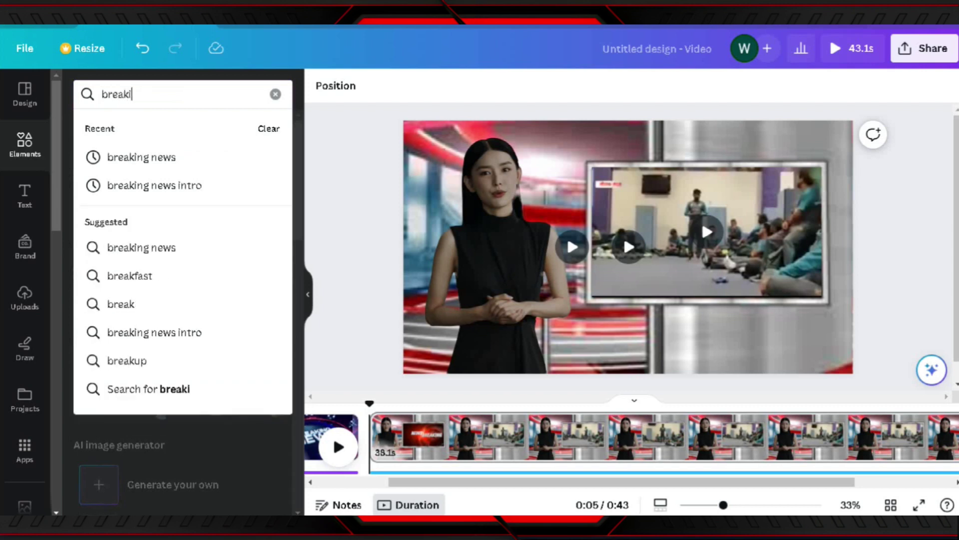
{"action": "key", "text": "Return"}
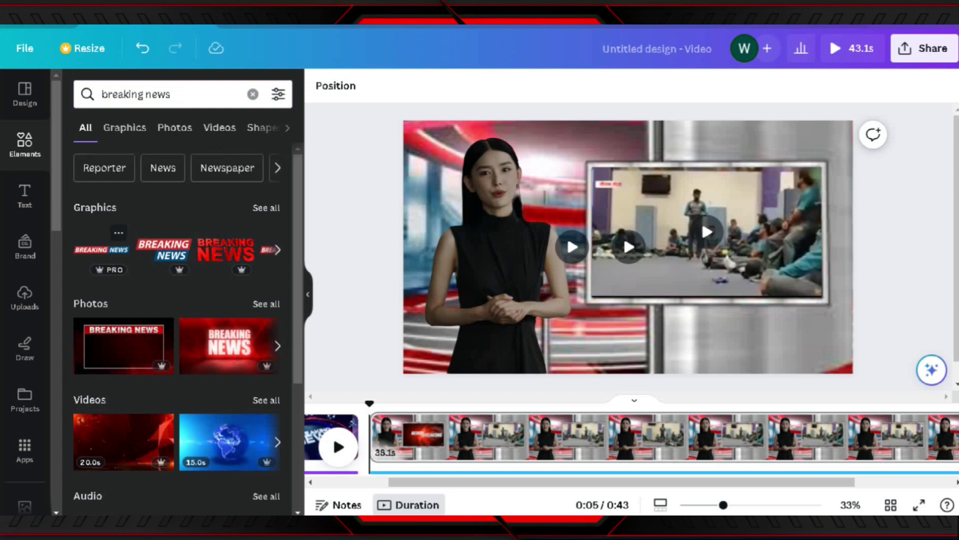
{"action": "left_click_drag", "start_coordinate": [101, 249], "coordinate": [708, 341]}
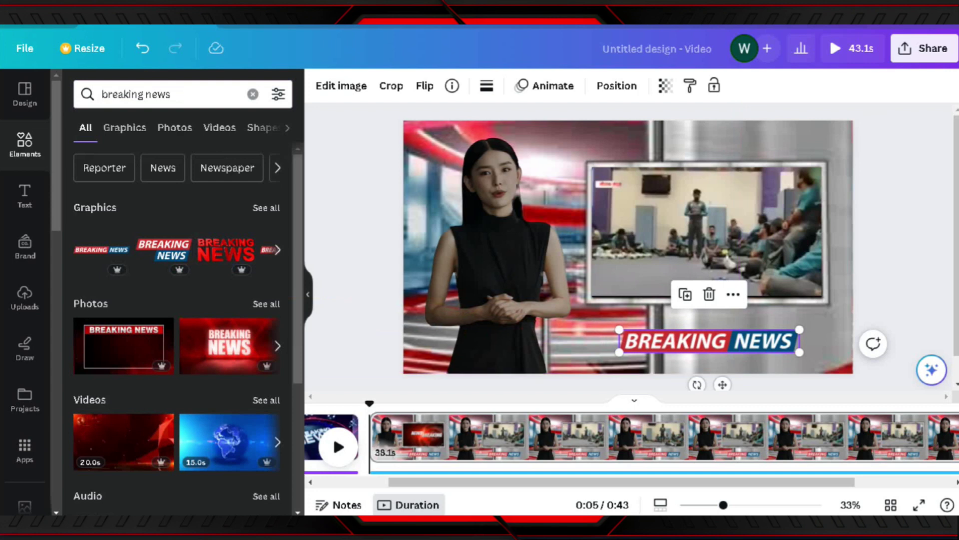
Enlarge the BREAKING NEWS banner beside the presenter, center it below the studio screen, and apply the Pan animation
{"action": "left_click_drag", "start_coordinate": [799, 352], "coordinate": [897, 365]}
{"action": "left_click_drag", "start_coordinate": [735, 348], "coordinate": [683, 337]}
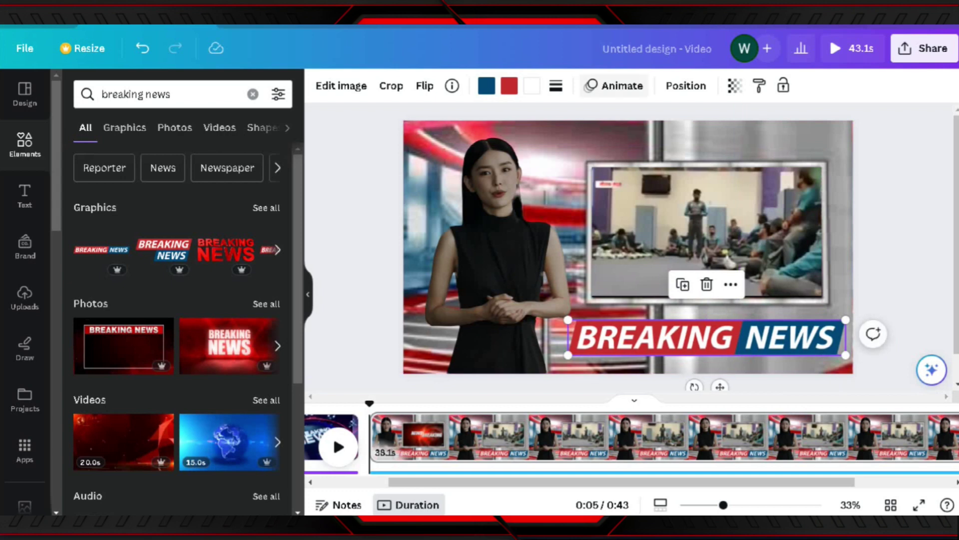
{"action": "left_click", "coordinate": [614, 85]}
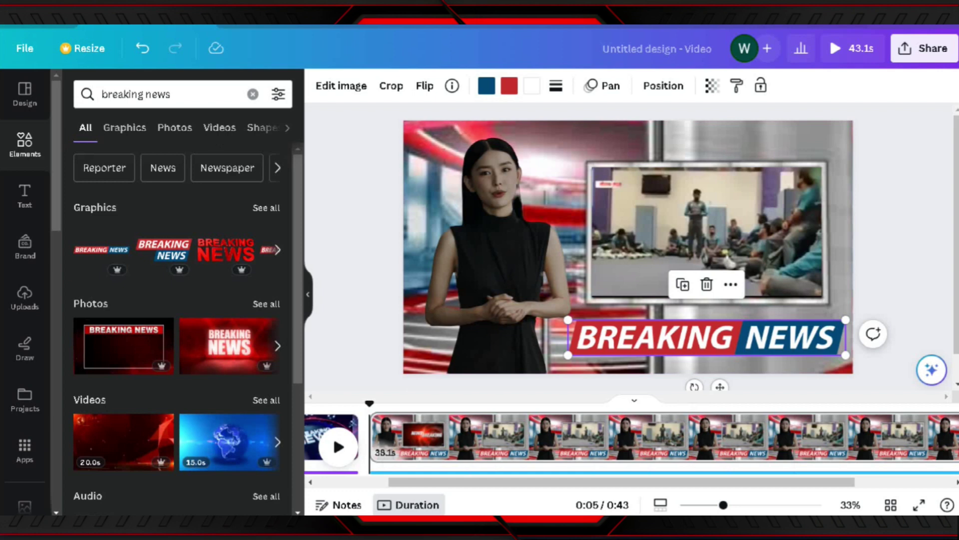
Download all pages of the design as an MP4 video in 1080p (HD) quality
{"action": "left_click", "coordinate": [923, 48]}
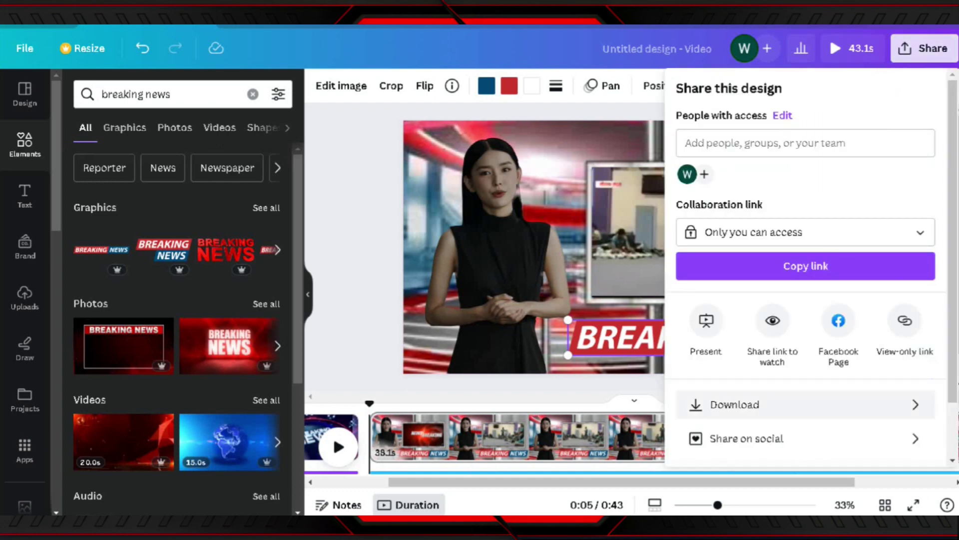
{"action": "left_click", "coordinate": [799, 404]}
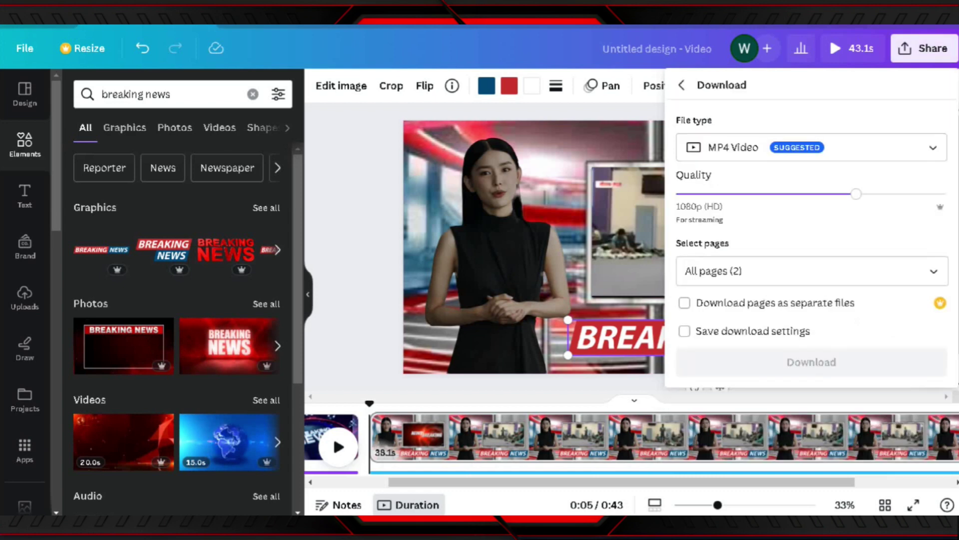
{"action": "left_click", "coordinate": [811, 307]}
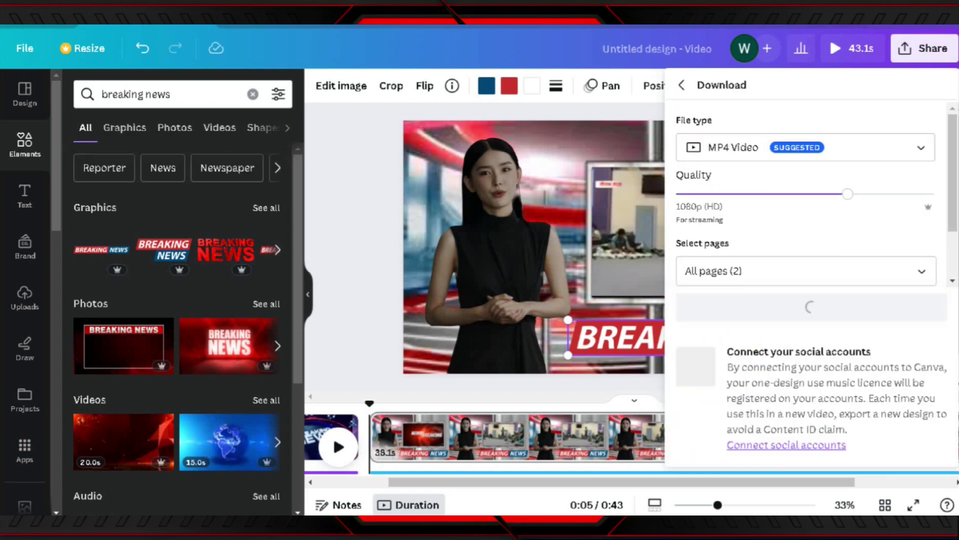